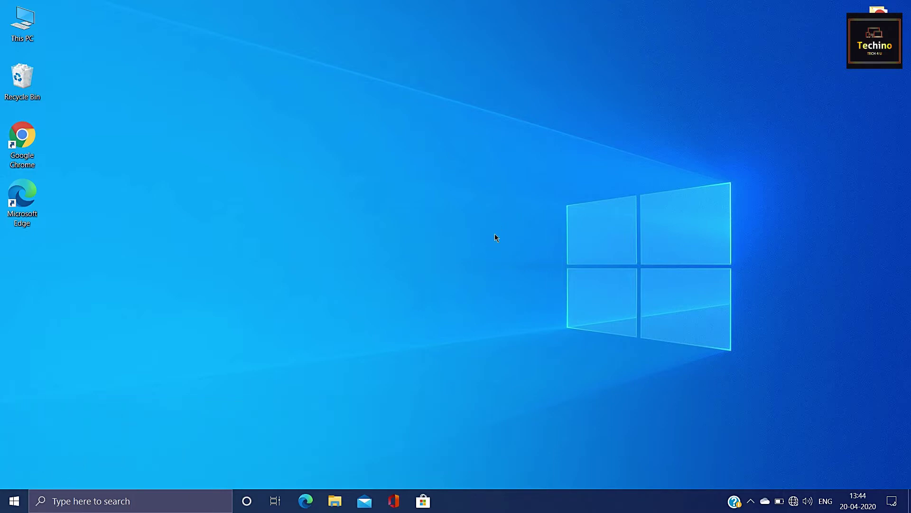
Open Windows Settings maximized on Update & Security, then close it.
key("super+i")
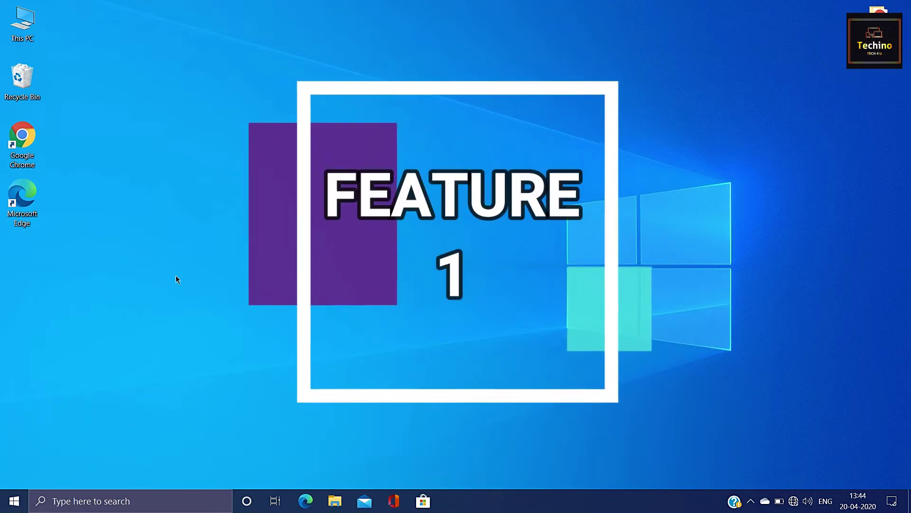
left_click(14, 501)
left_click(18, 457)
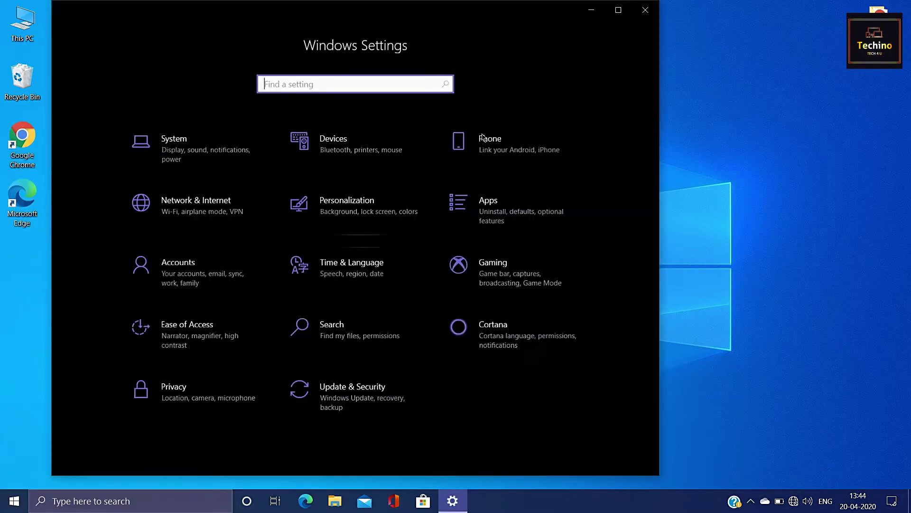
left_click(619, 10)
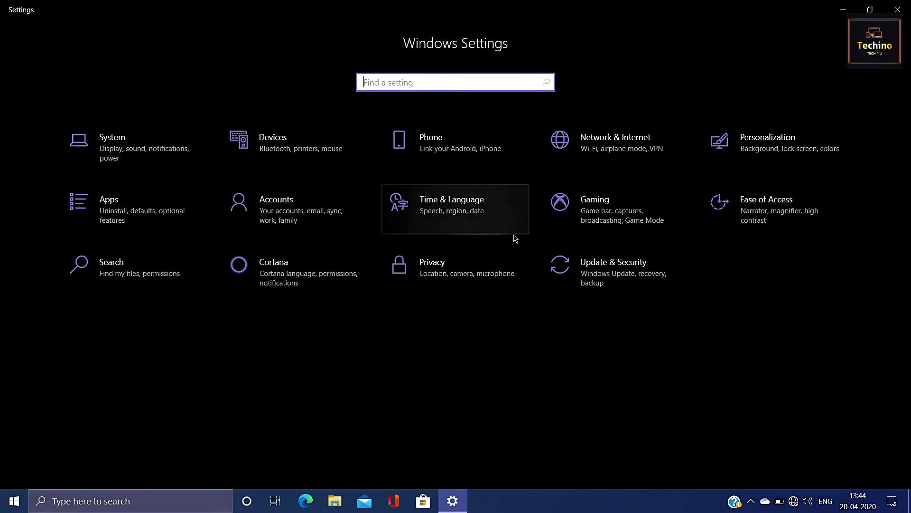
left_click(602, 269)
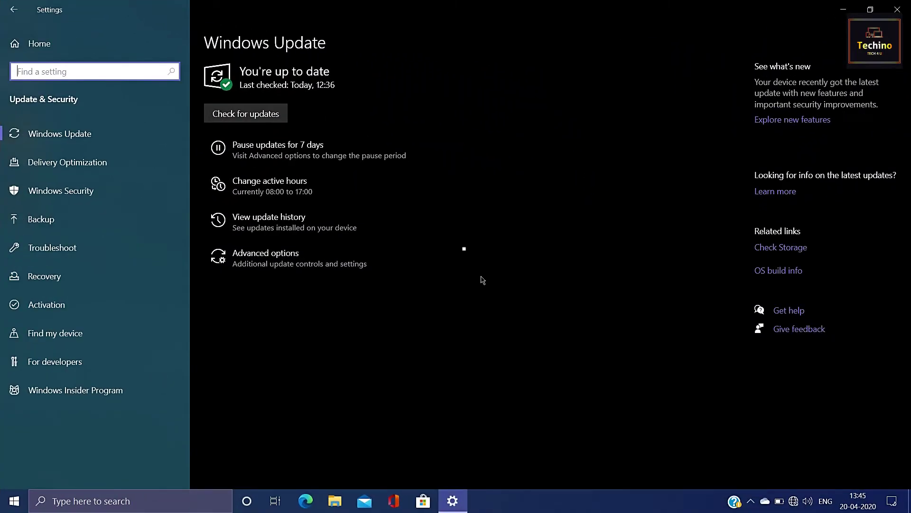
left_click(897, 9)
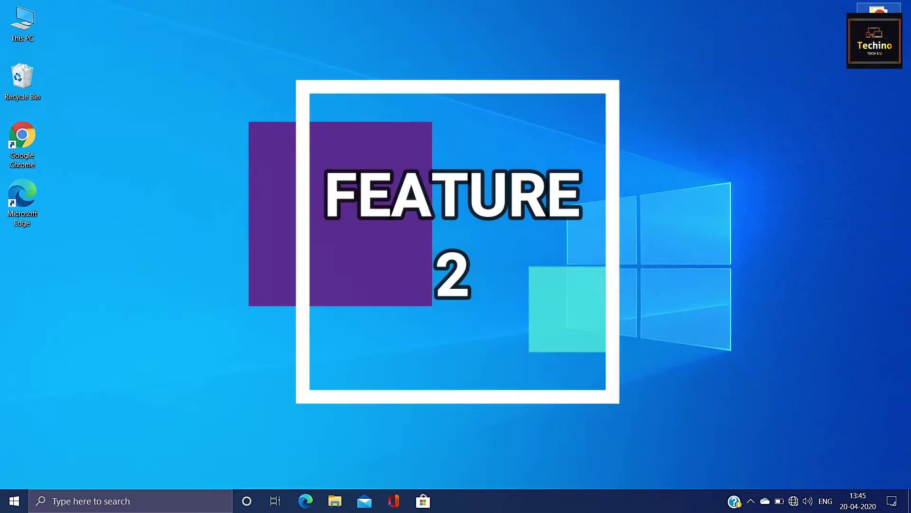
Let Cortana use online speech recognition so it greets you, then close its panel.
left_click(247, 501)
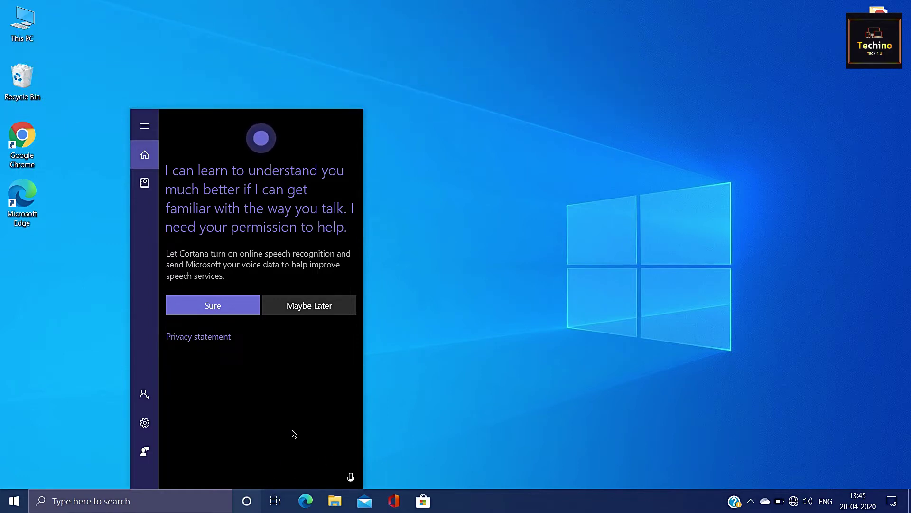
left_click(228, 315)
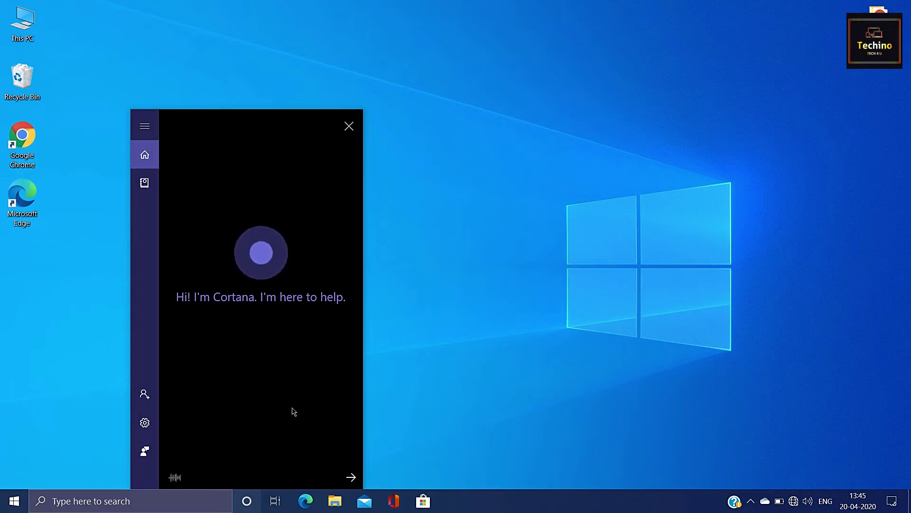
left_click(350, 127)
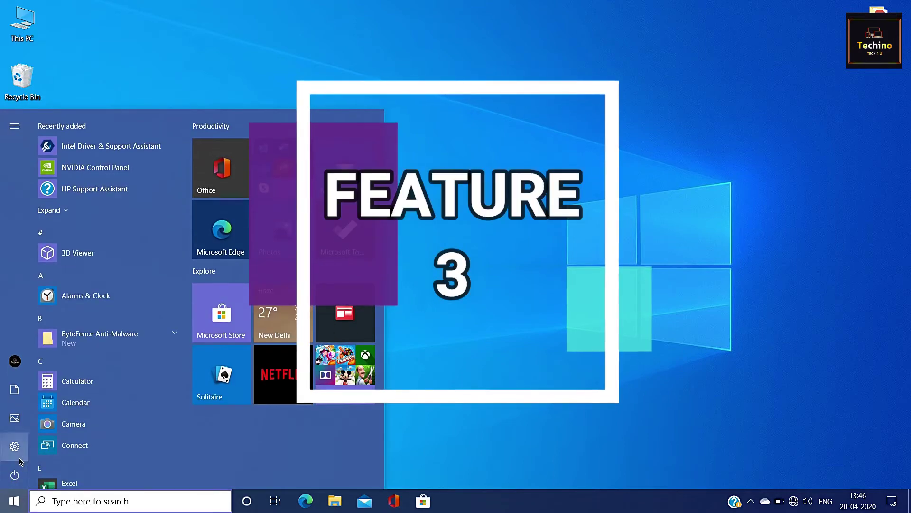
Go to Update & Security > Recovery, start Reset this PC, then cancel the reset.
left_click(19, 456)
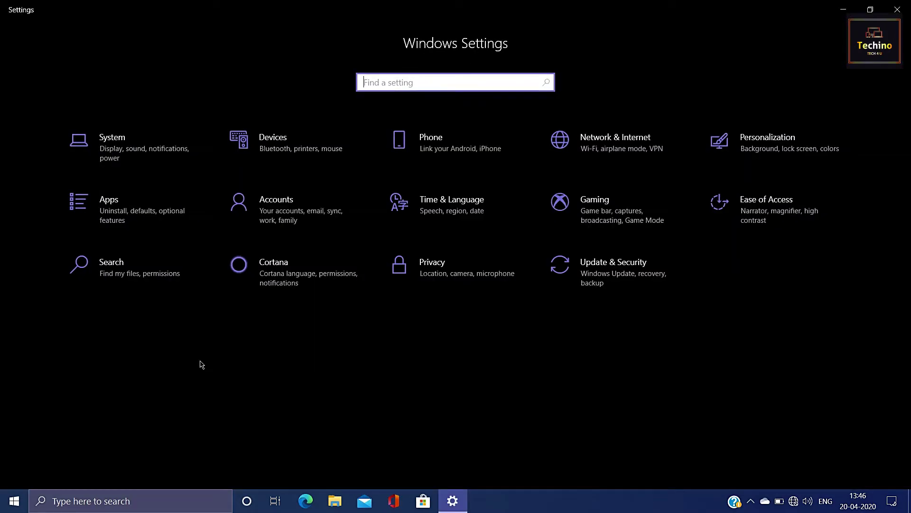
left_click(612, 267)
left_click(59, 280)
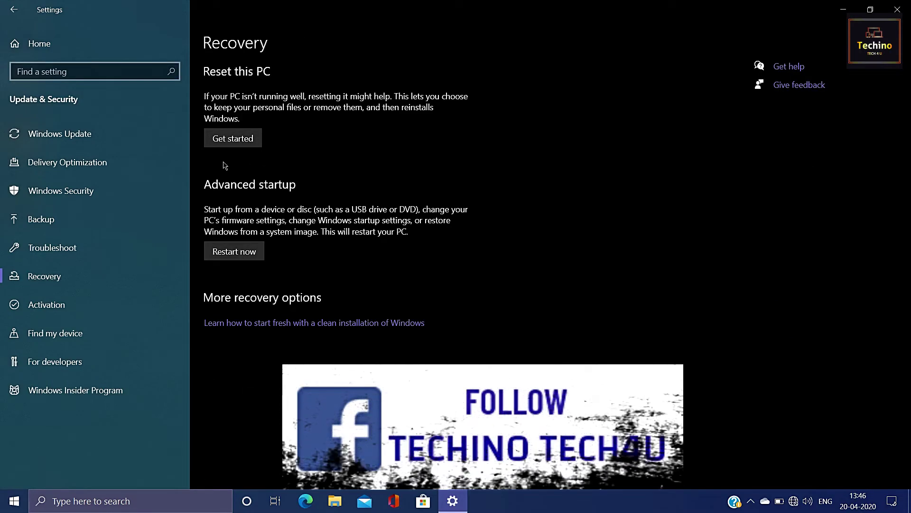
left_click(227, 146)
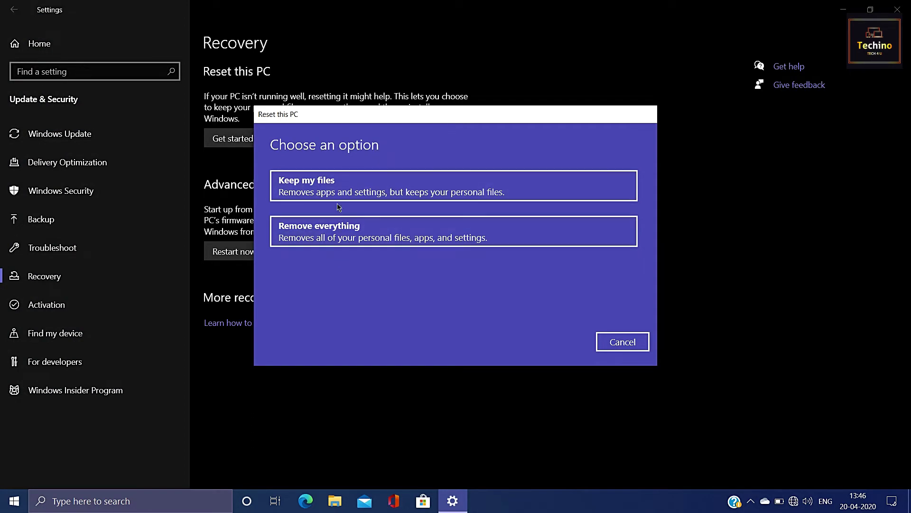
left_click(619, 340)
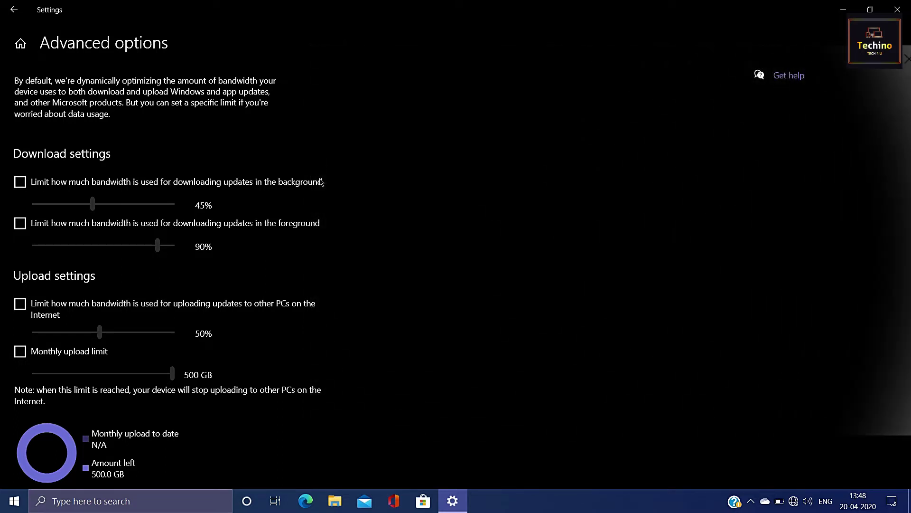
From Settings home, open Search > Searching Windows and scroll through Find My Files and Excluded Folders.
left_click(13, 14)
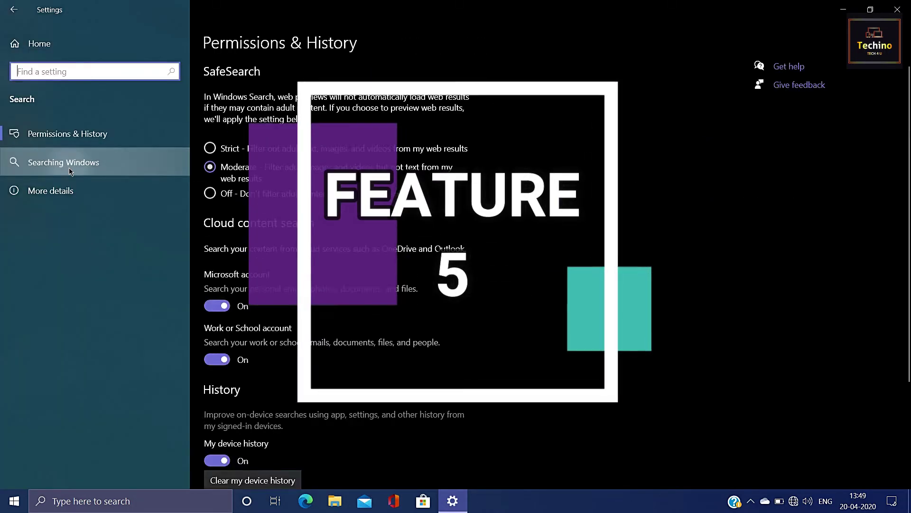
left_click(70, 170)
scroll(441, 219, "down", 4)
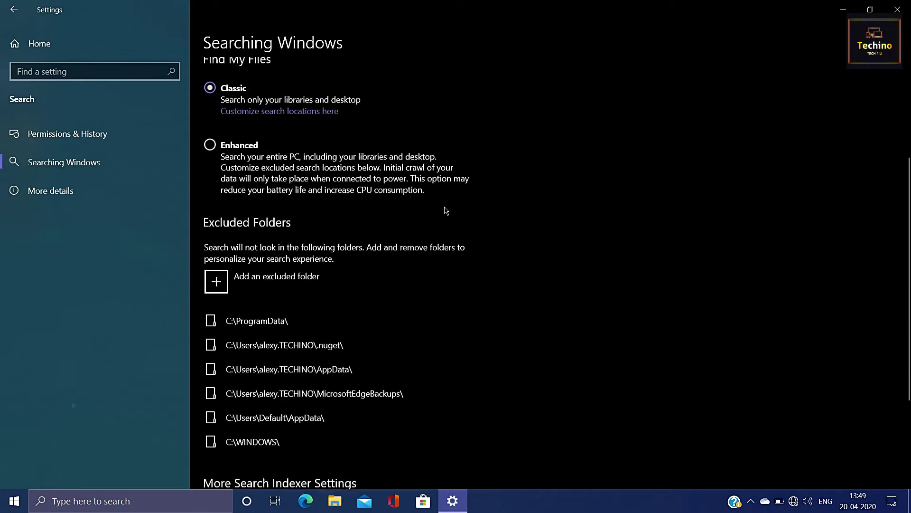
scroll(446, 210, "up", 2)
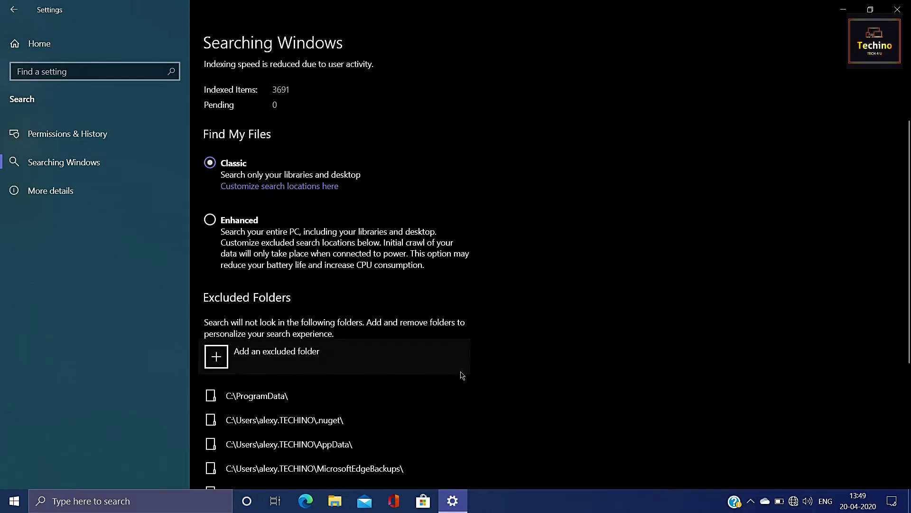
scroll(463, 366, "down", 5)
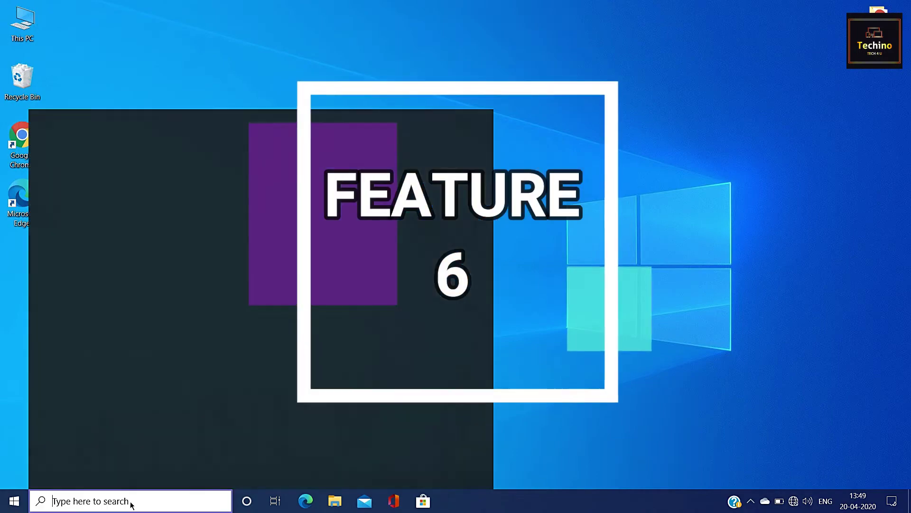
Launch Task Manager from a 'task' search and show its live Performance graphs.
type("task")
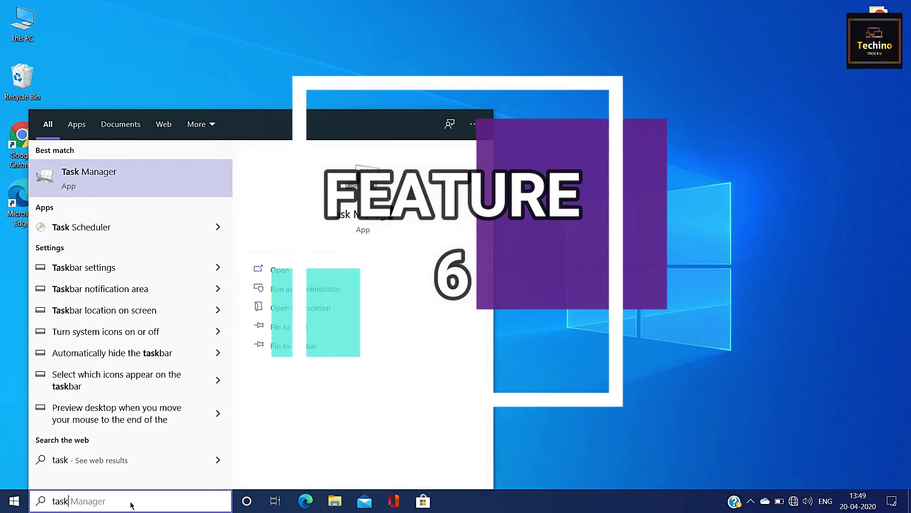
key("Return")
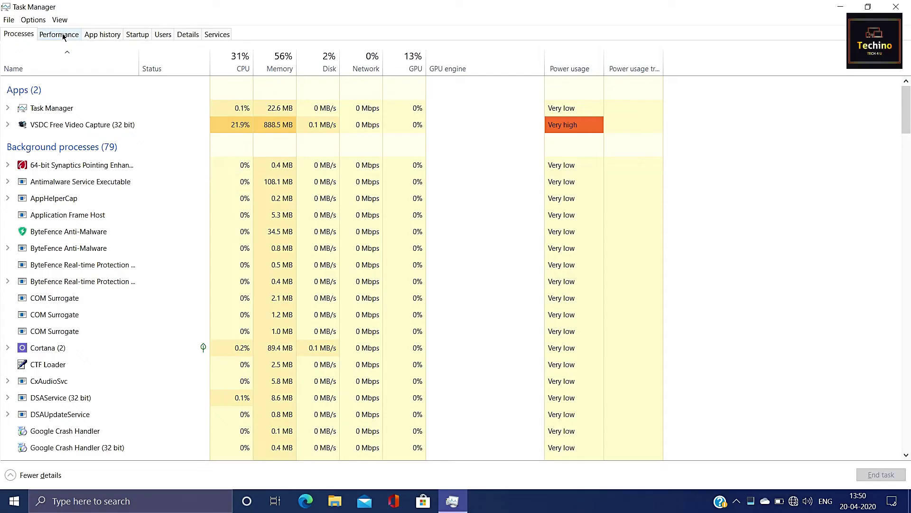
left_click(61, 34)
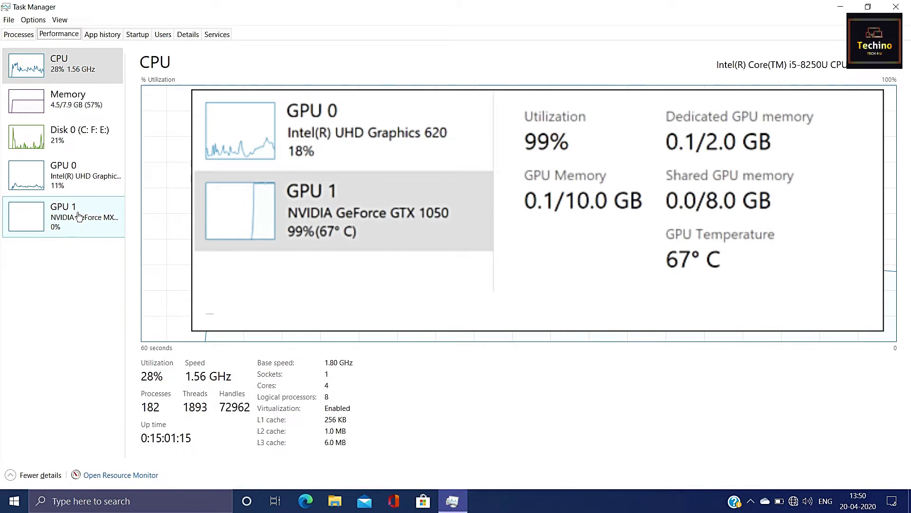
Close Task Manager, dismiss the Game Bar welcome screen, and close the Capture and Audio widgets.
left_click(897, 7)
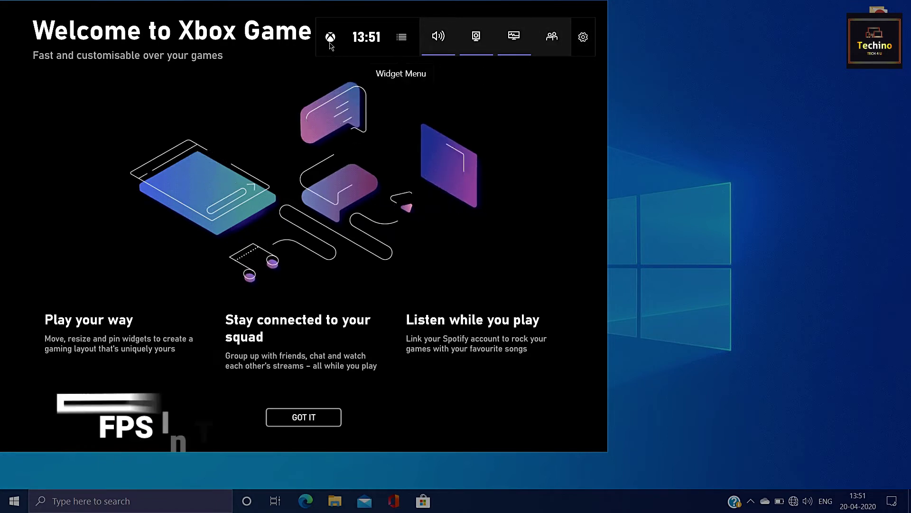
left_click(401, 44)
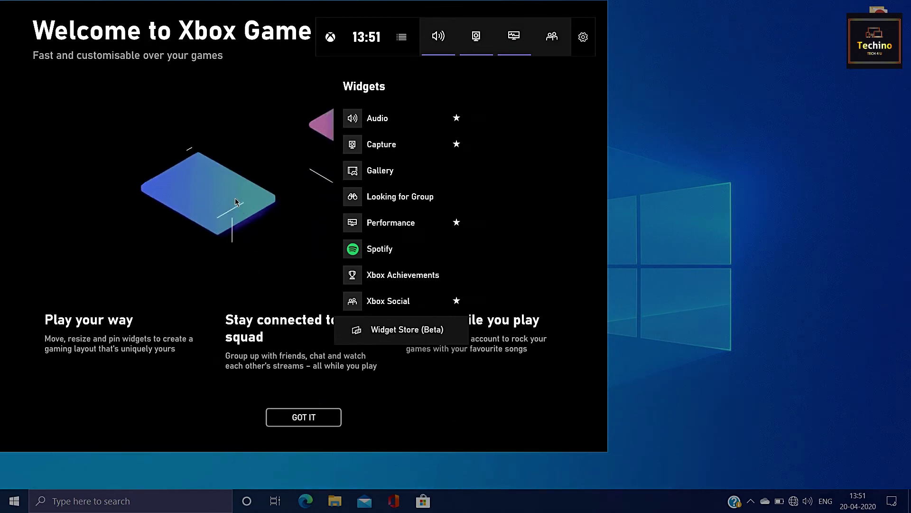
left_click(288, 416)
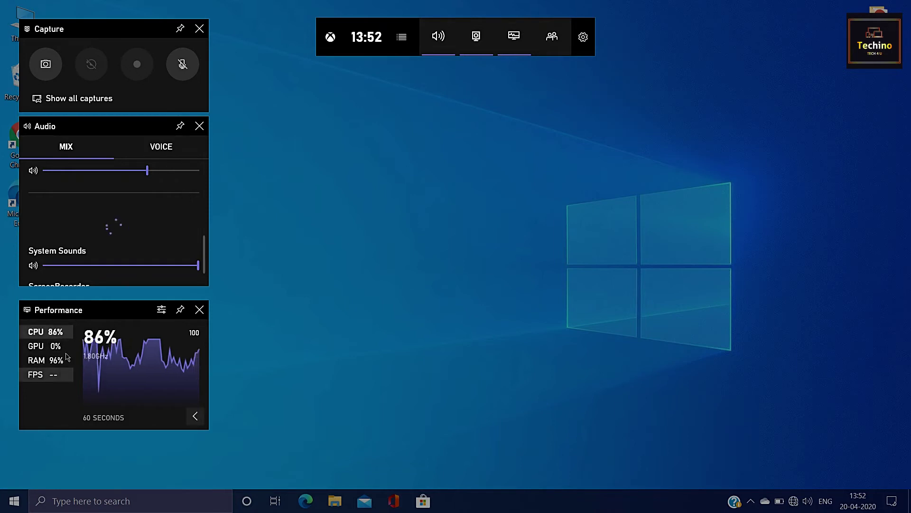
left_click(199, 28)
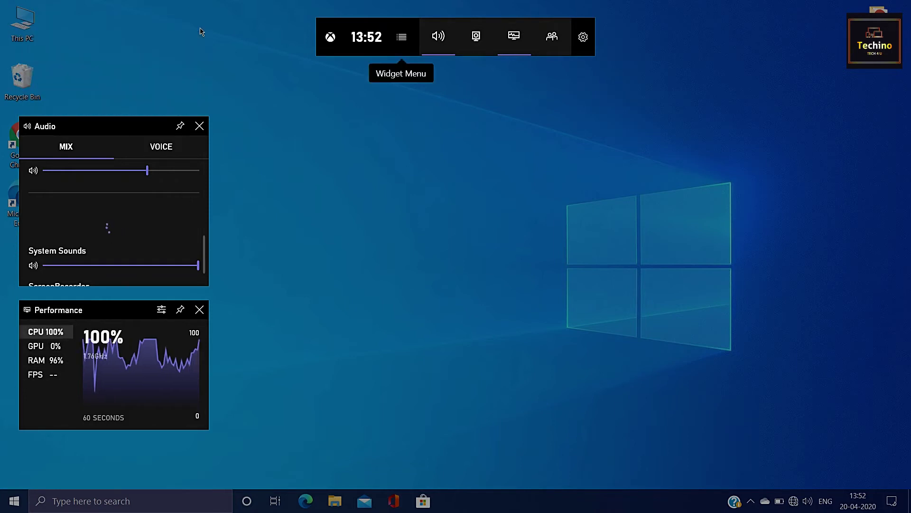
left_click(200, 126)
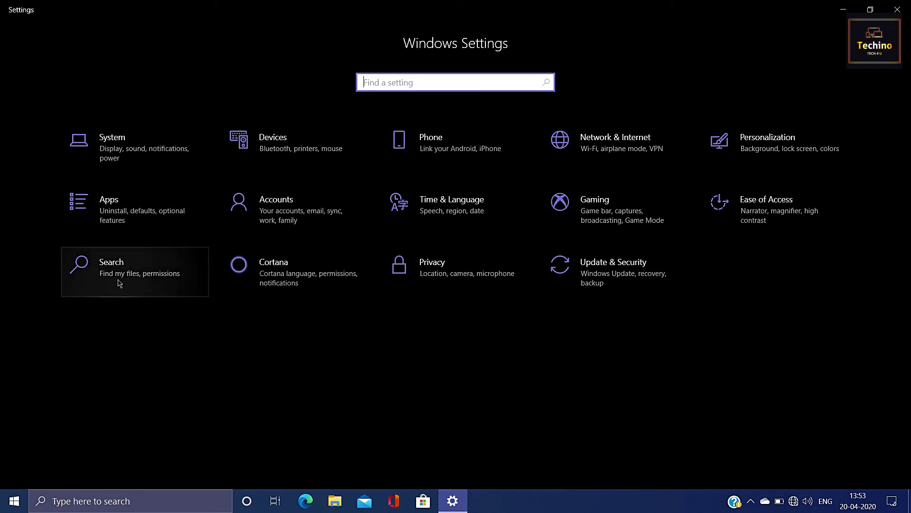
Review Accounts > Sign-in options down to Dynamic lock, then close Settings.
left_click(253, 219)
left_click(74, 193)
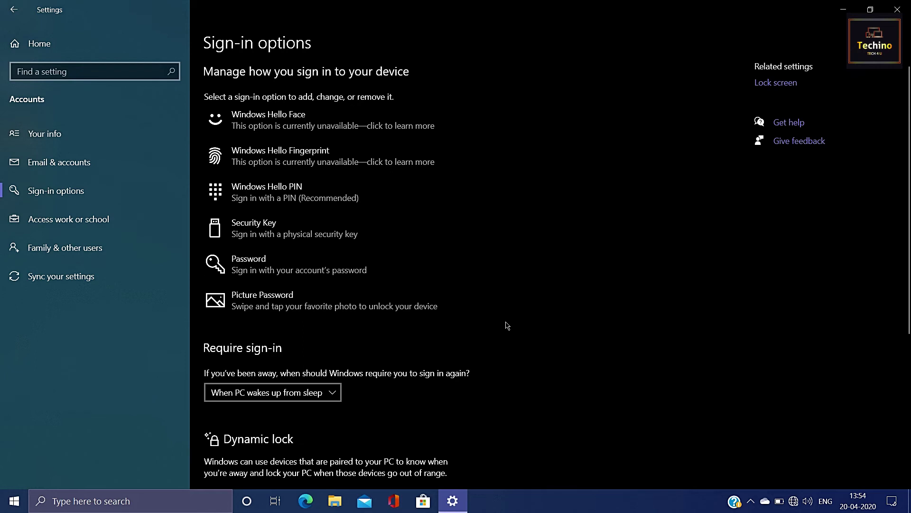
scroll(507, 325, "down", 2)
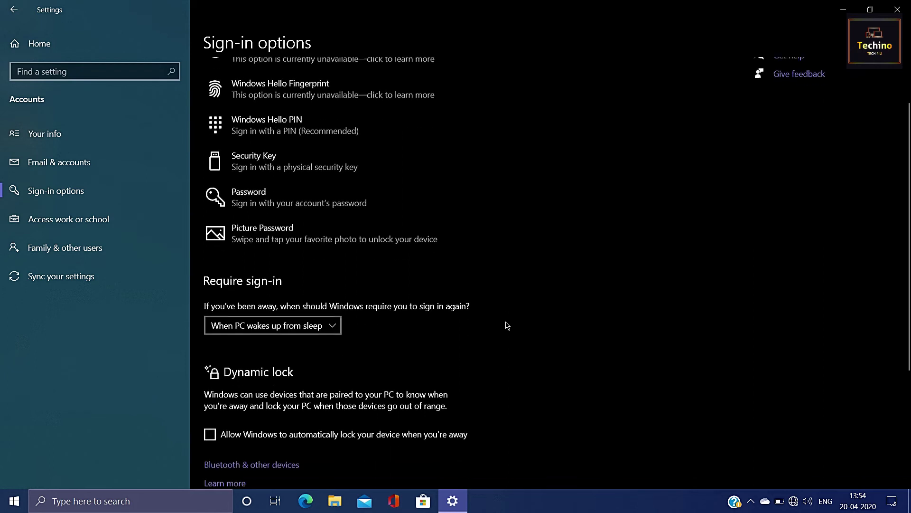
left_click(897, 10)
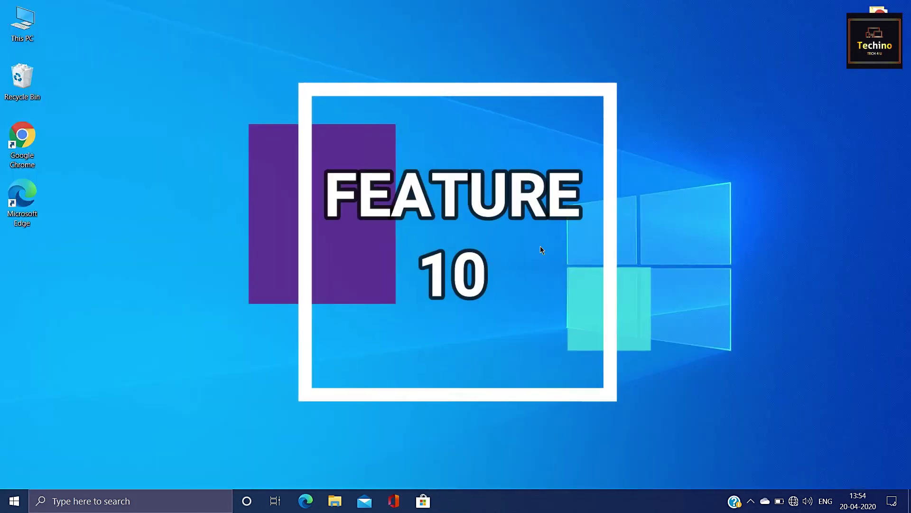
Create Desktop 2 in Task View with Win+Tab, then return to the desktop.
key("super+Tab")
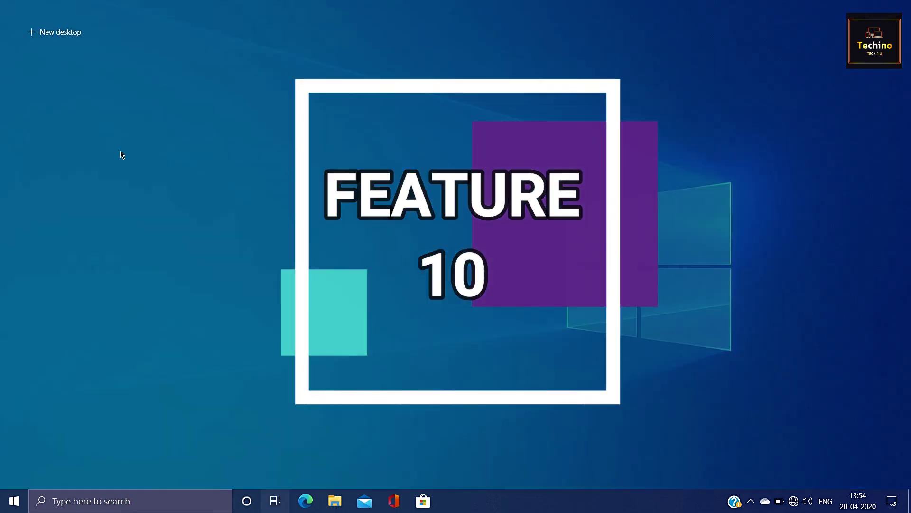
left_click(60, 42)
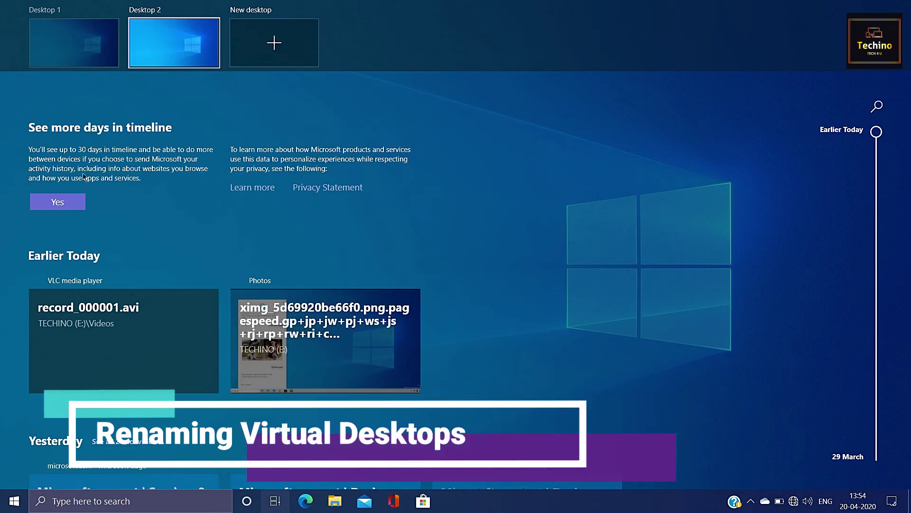
left_click(108, 48)
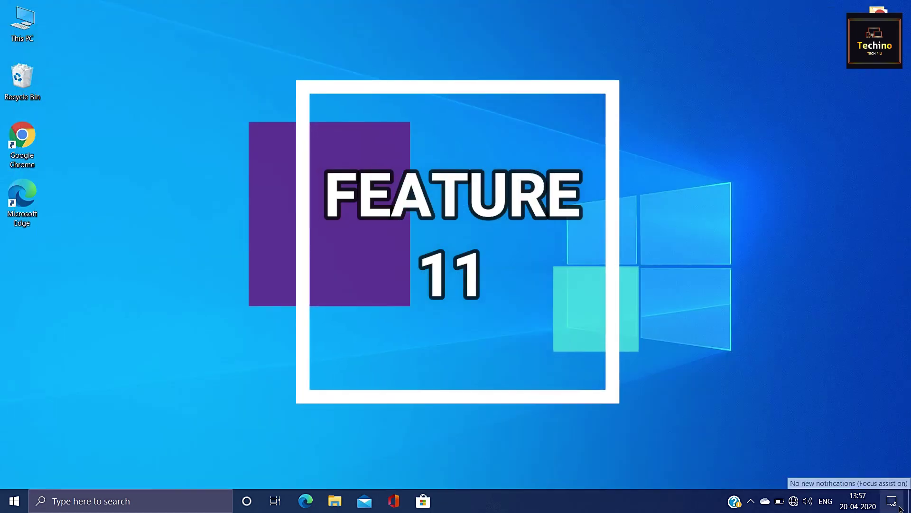
left_click(900, 508)
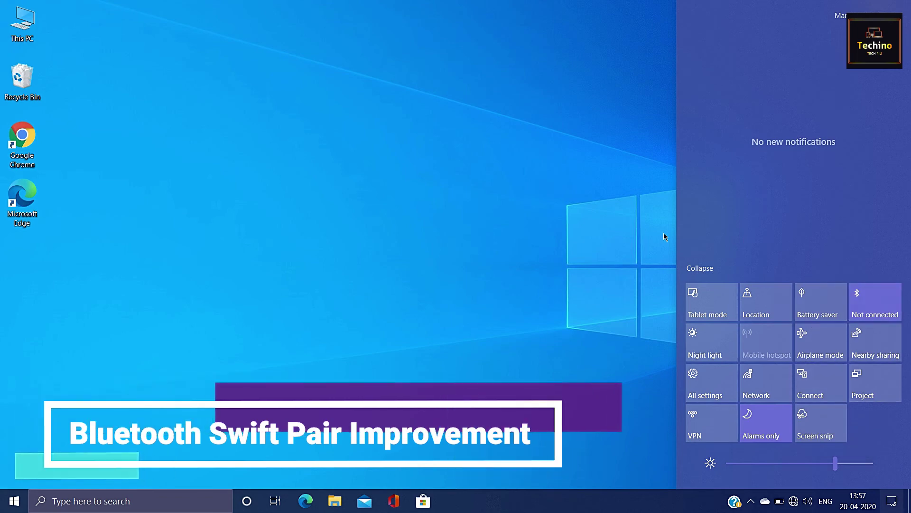
left_click(651, 234)
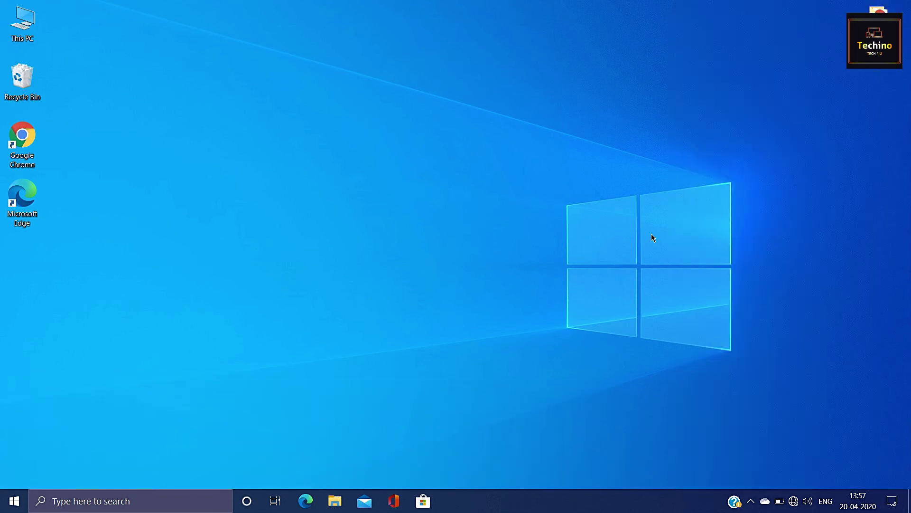